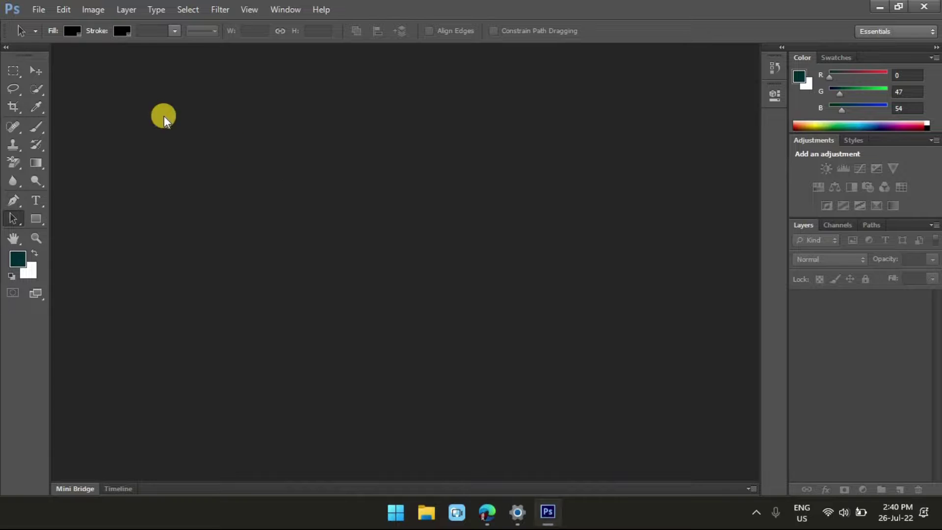
Open the photo computereverywhere.jpg
click(37, 10)
click(53, 35)
click(542, 277)
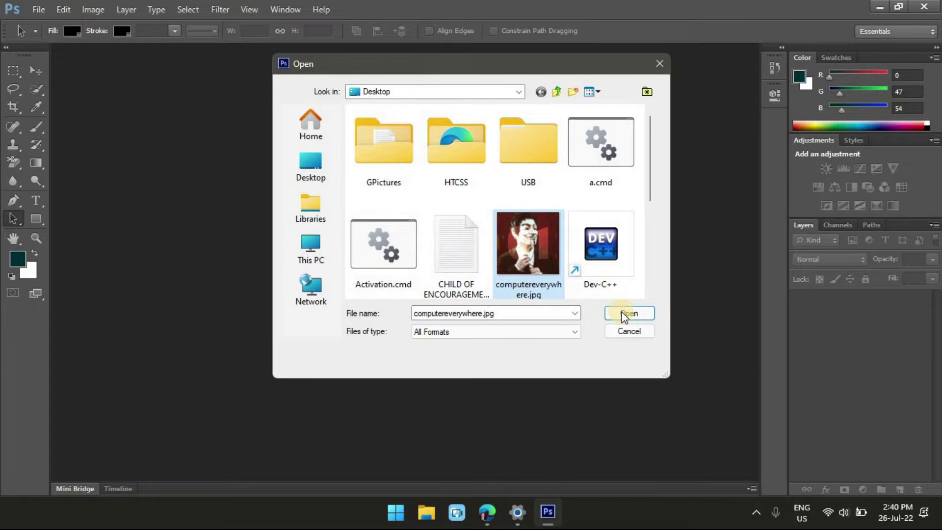
click(621, 313)
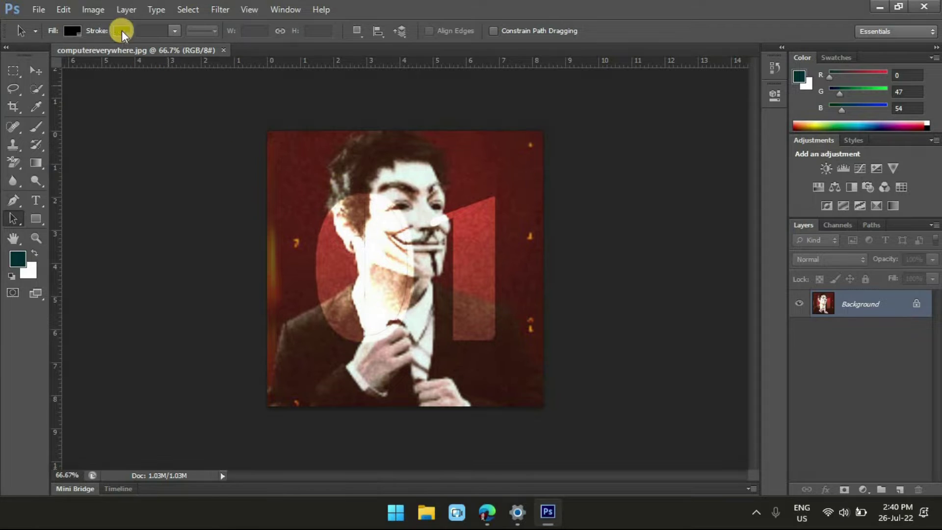
Convert the image to Grayscale mode, discarding its colour information
click(98, 10)
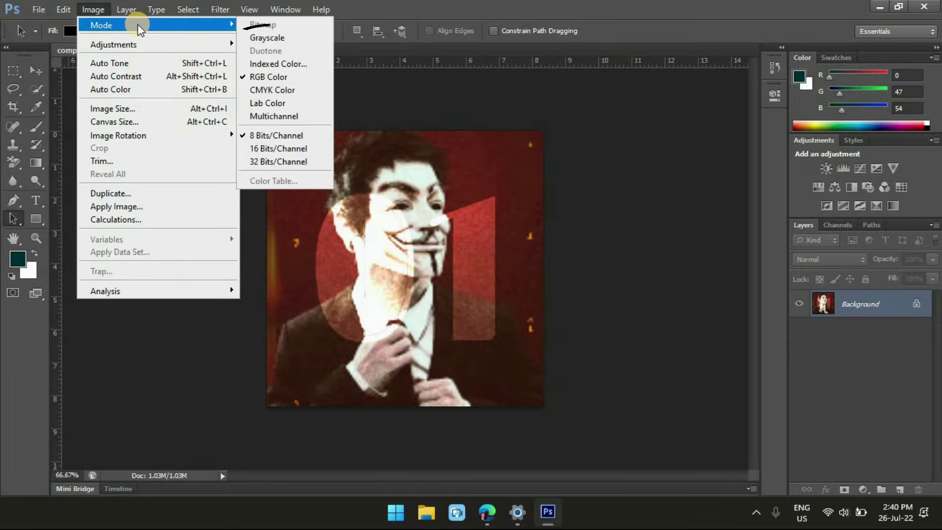
mouse_move(110, 25)
click(271, 37)
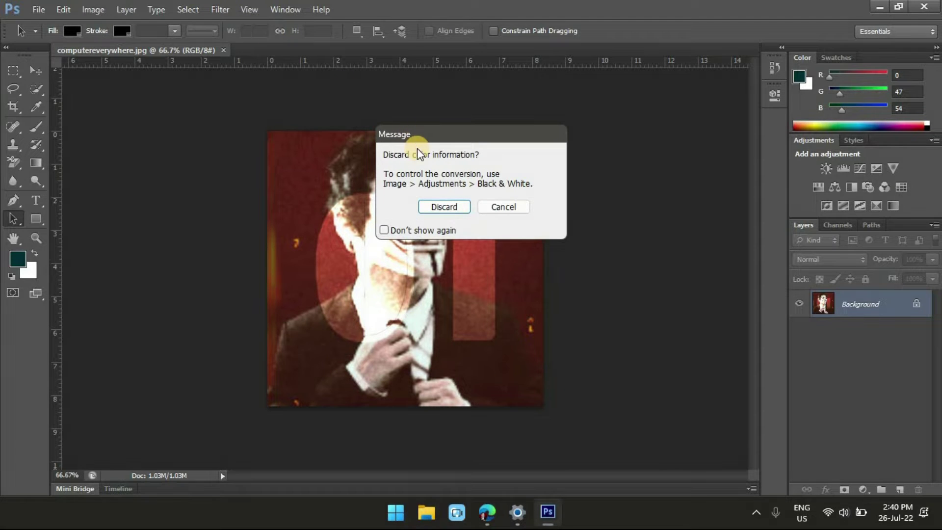
click(448, 208)
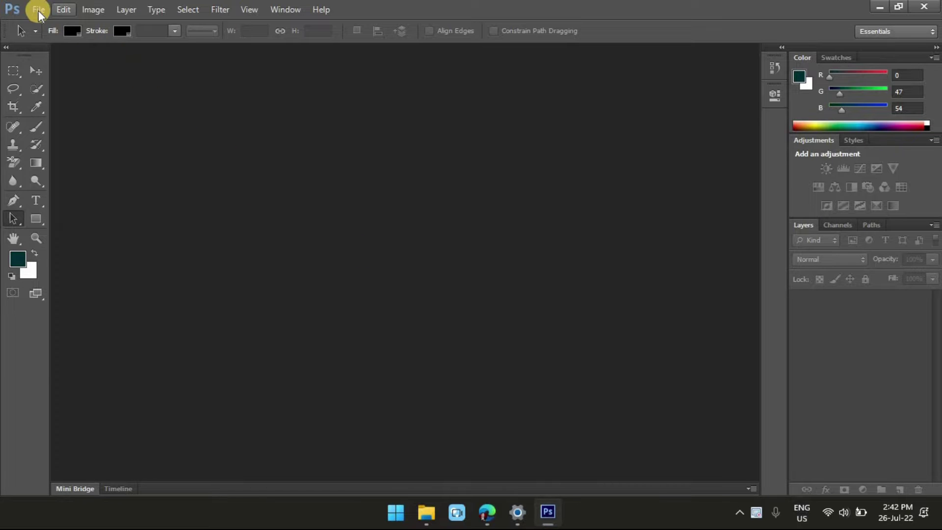
Reopen computereverywhere.jpg
click(38, 9)
click(62, 37)
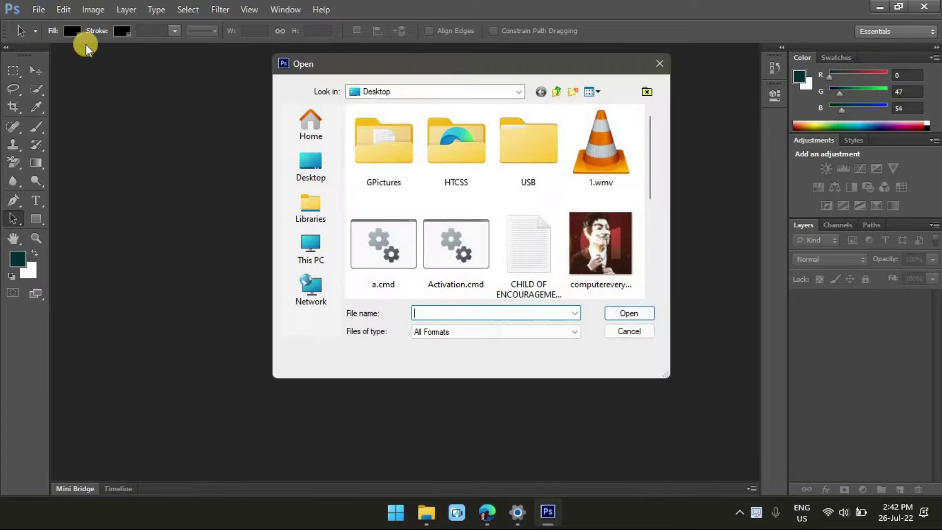
click(559, 216)
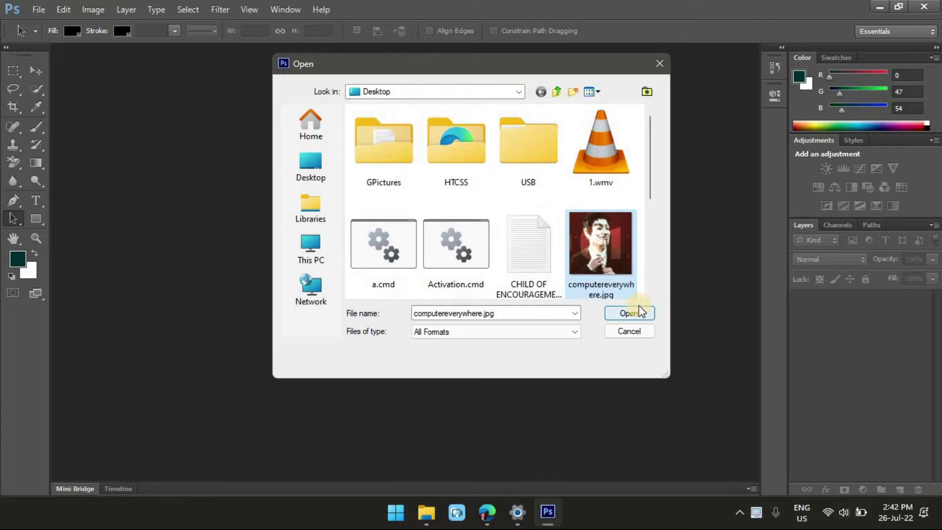
click(636, 312)
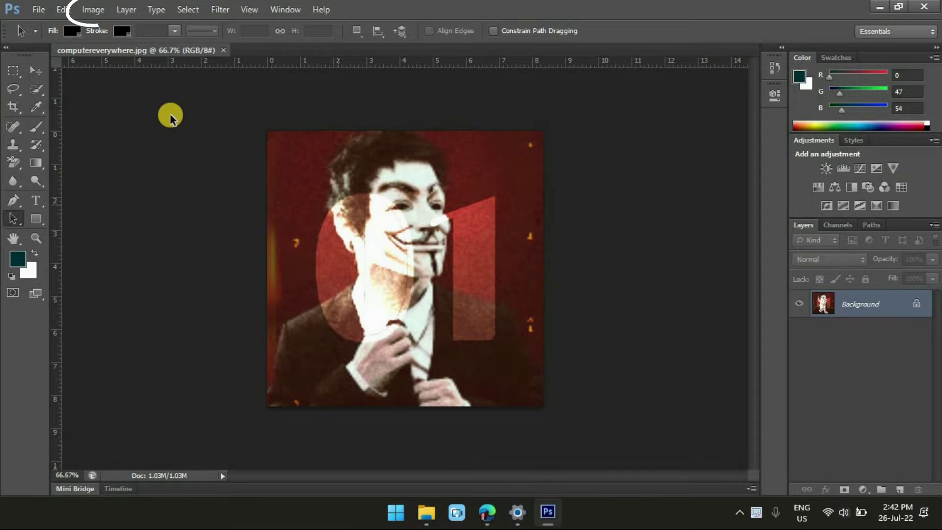
Apply a Black & White adjustment to the photo and move its settings panel aside
click(101, 14)
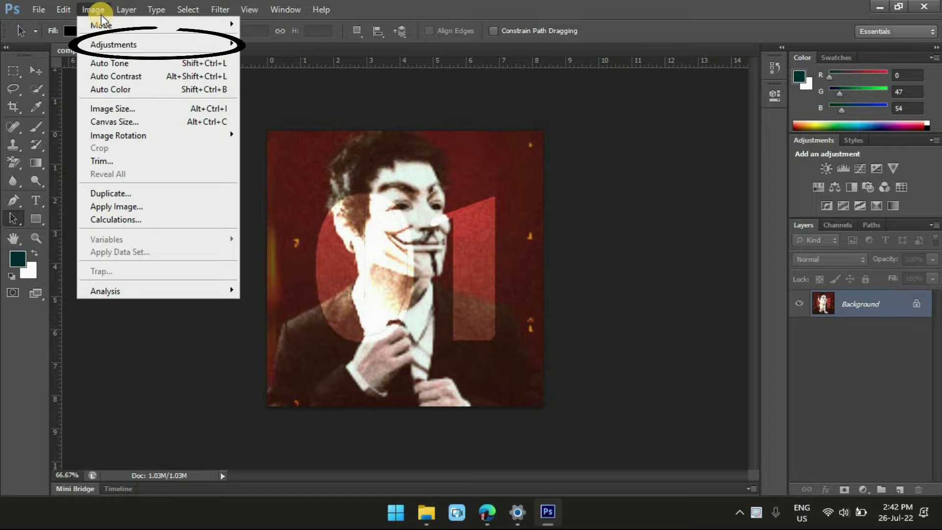
mouse_move(114, 44)
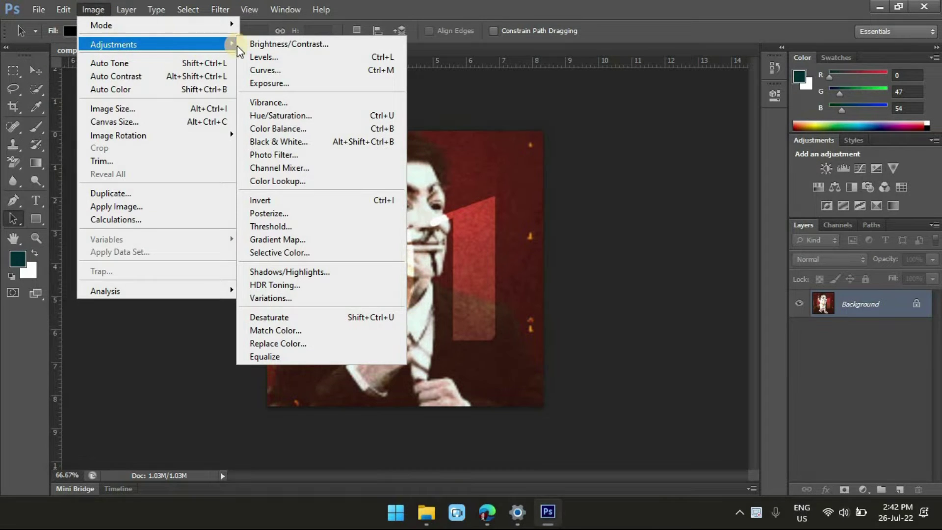
click(290, 142)
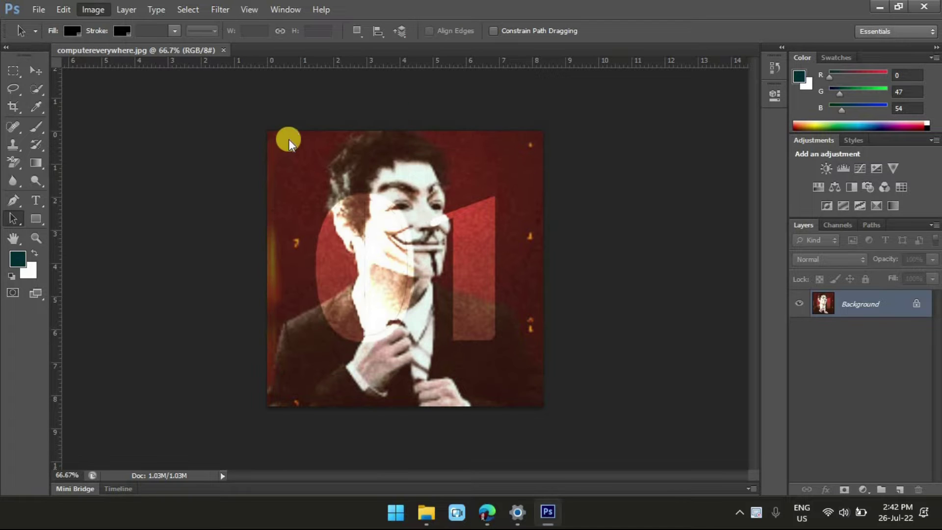
drag(413, 59, 655, 98)
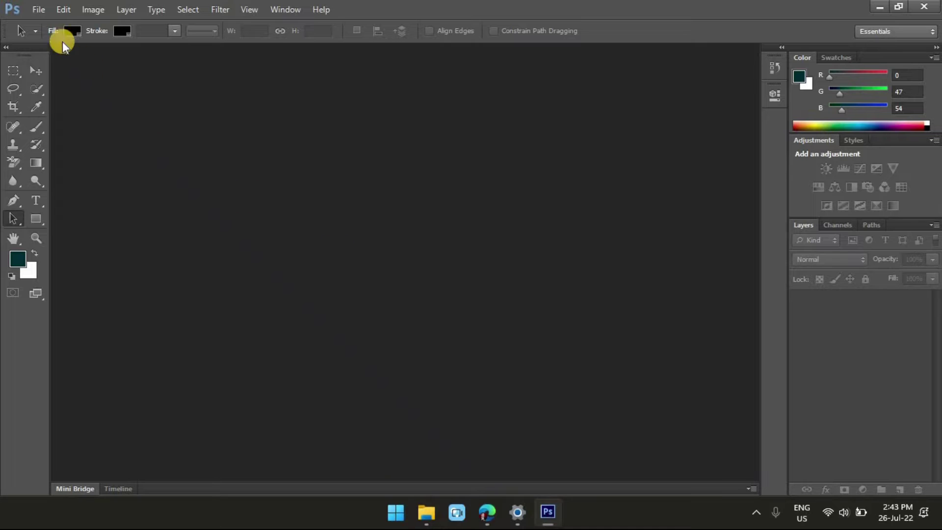
click(43, 9)
Reopen computereverywhere.jpg from the Desktop
click(70, 37)
drag(655, 169, 655, 198)
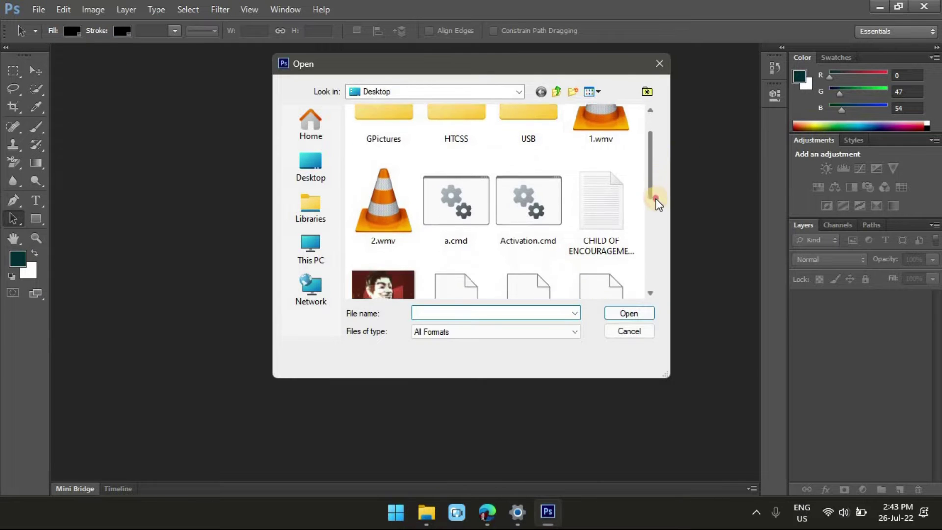
click(402, 260)
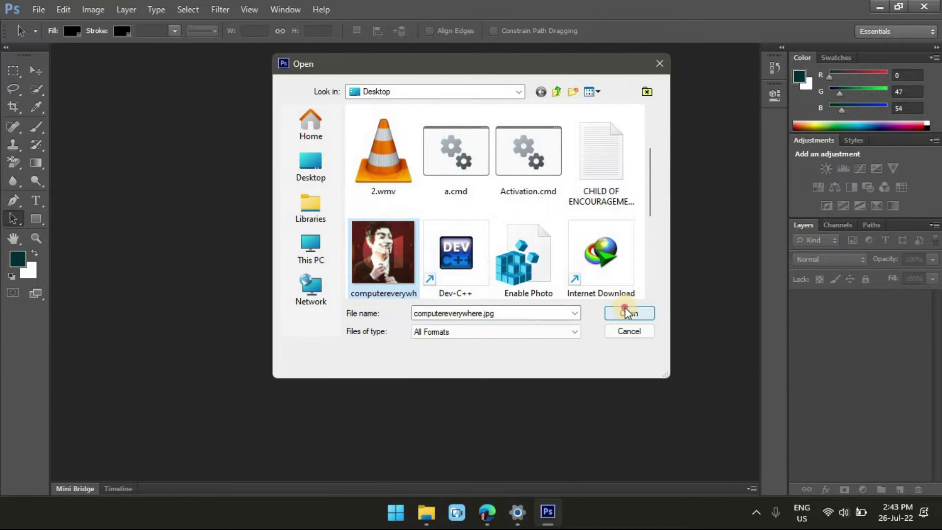
click(628, 313)
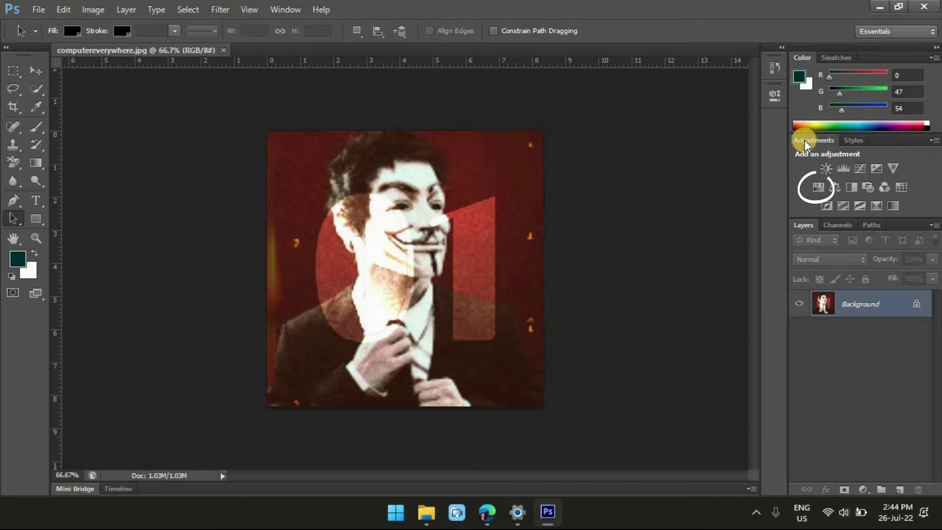
Add a Hue/Saturation layer on all colours with Saturation dragged down to -100
click(817, 187)
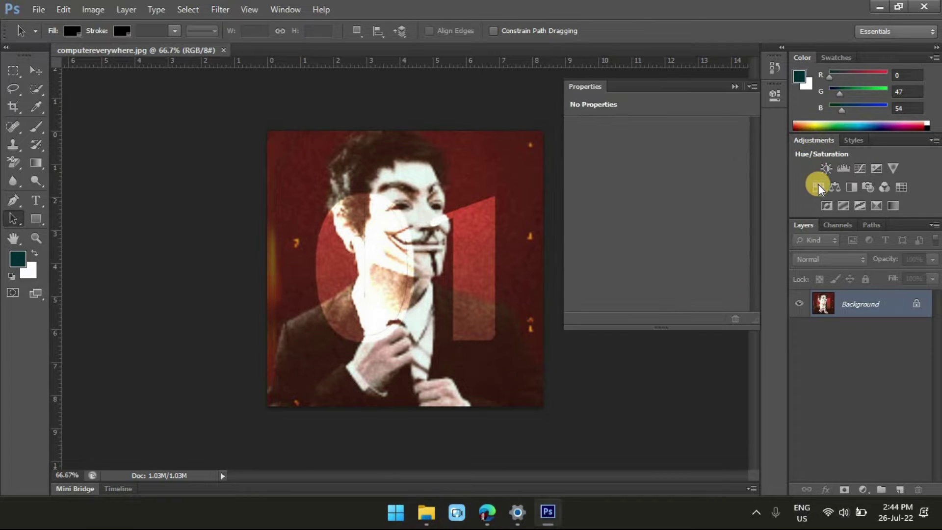
click(687, 146)
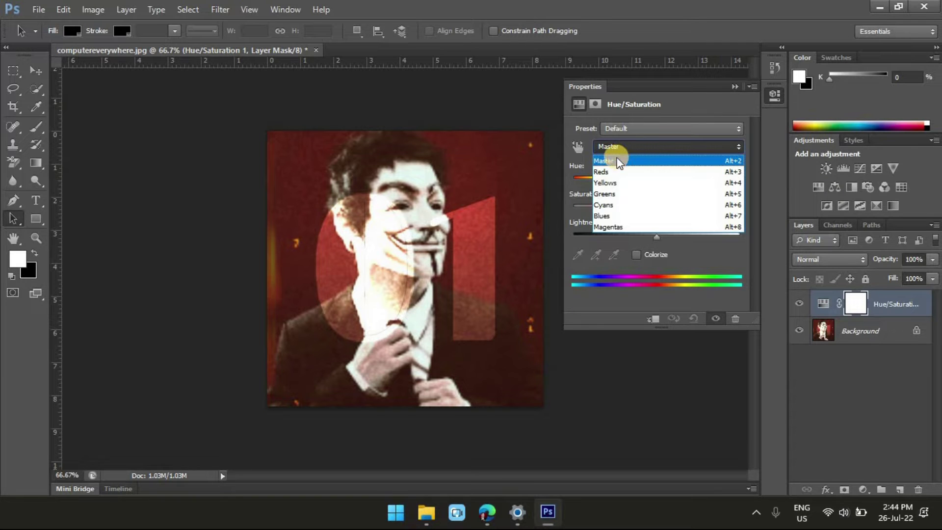
click(617, 158)
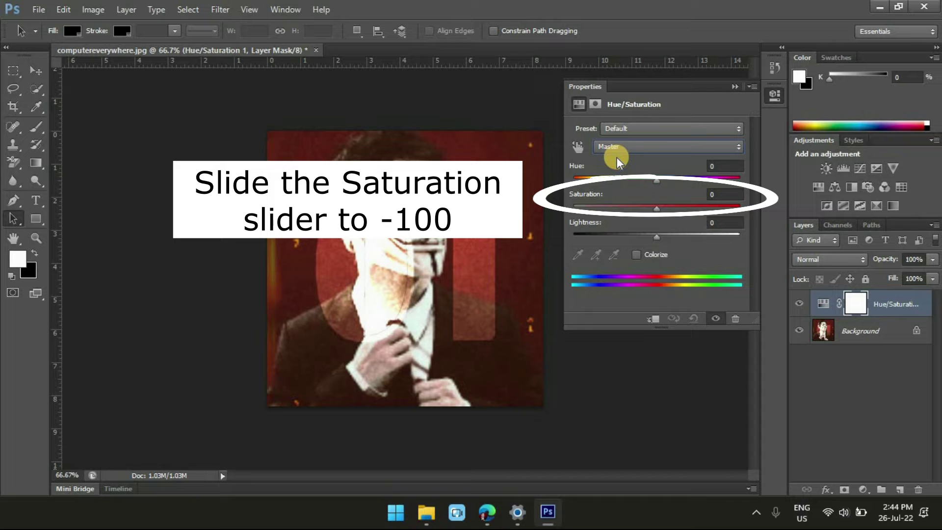
drag(655, 211, 560, 208)
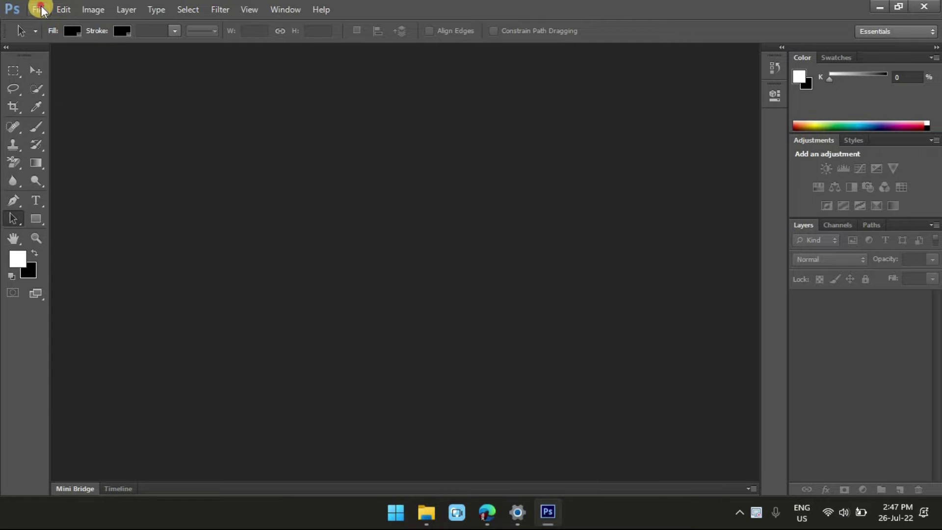
Reopen computereverywhere.jpg
click(38, 9)
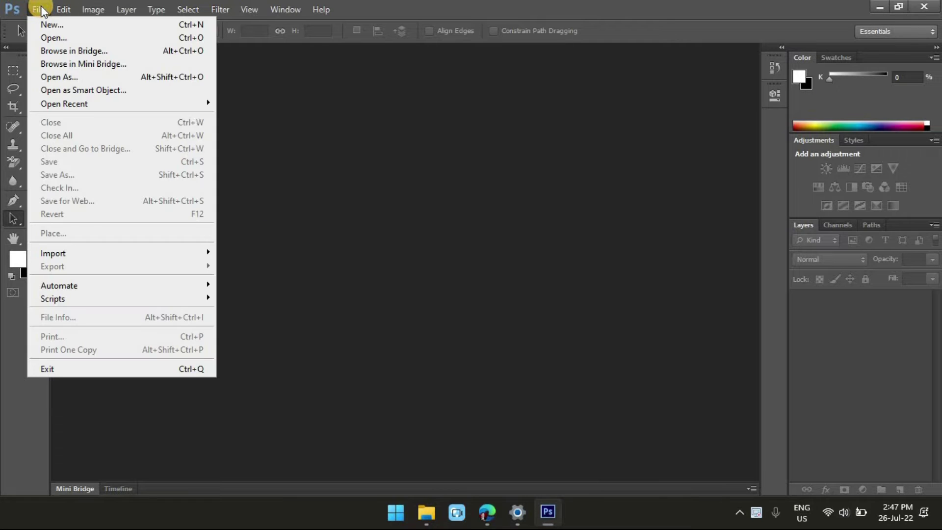
click(84, 37)
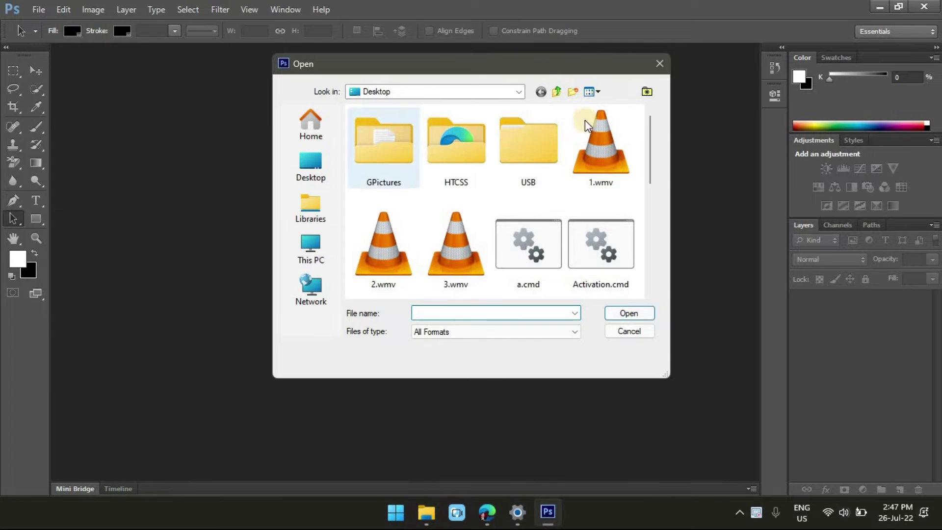
drag(651, 123, 652, 182)
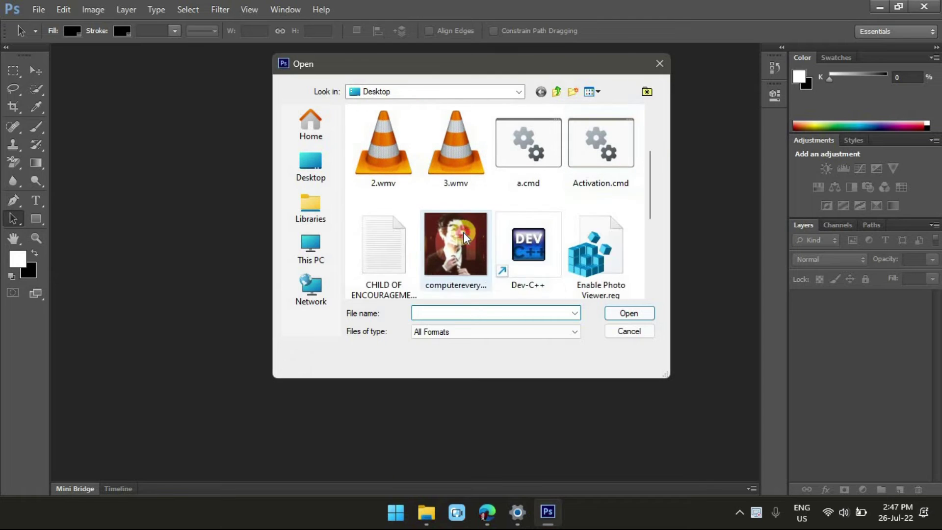
click(456, 245)
click(634, 312)
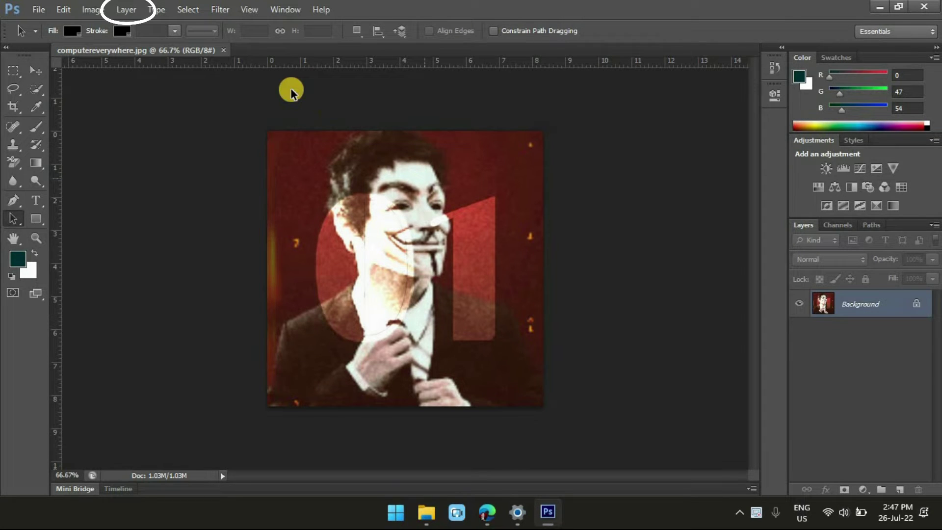
Add a Gradient Map adjustment layer named 'Black and White'
click(124, 9)
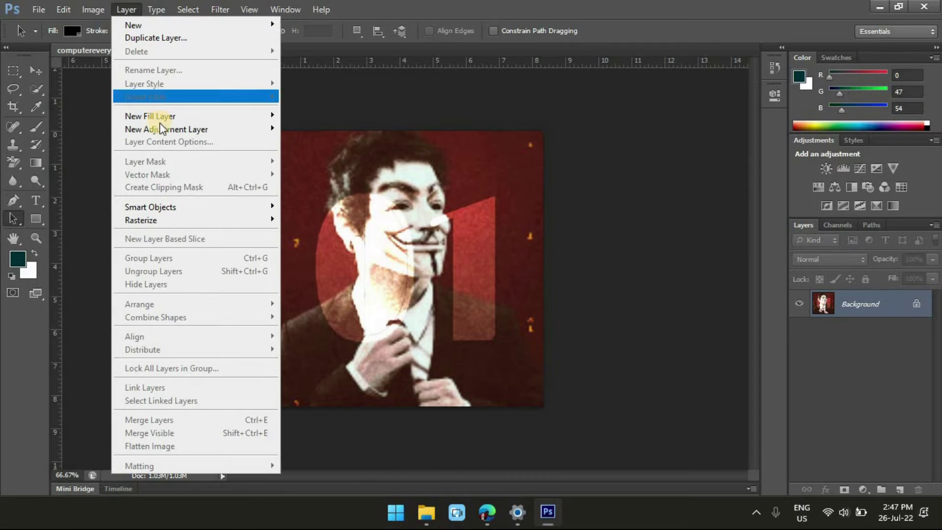
mouse_move(166, 129)
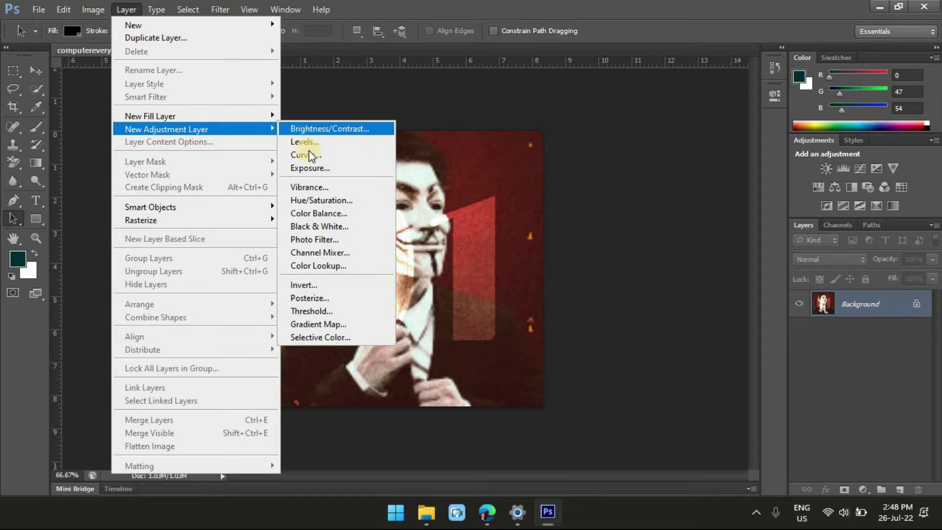
click(332, 323)
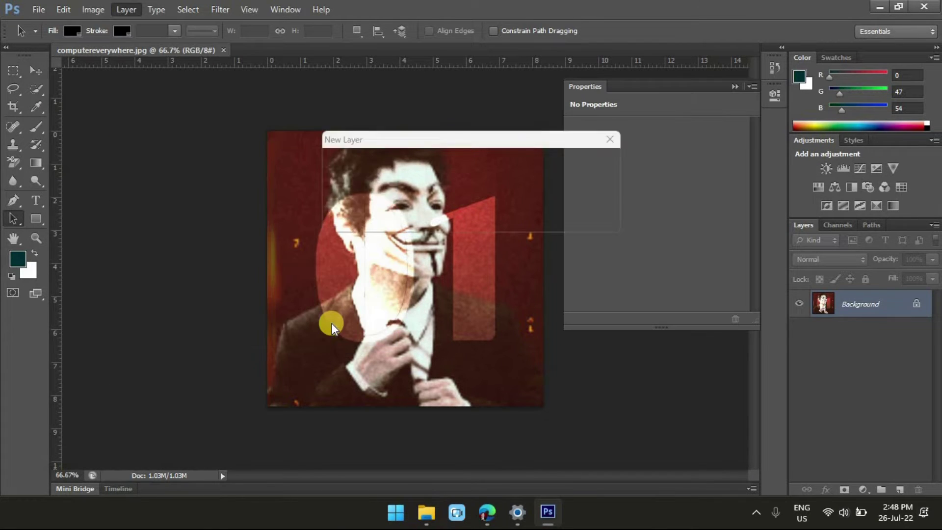
text(Black and White)
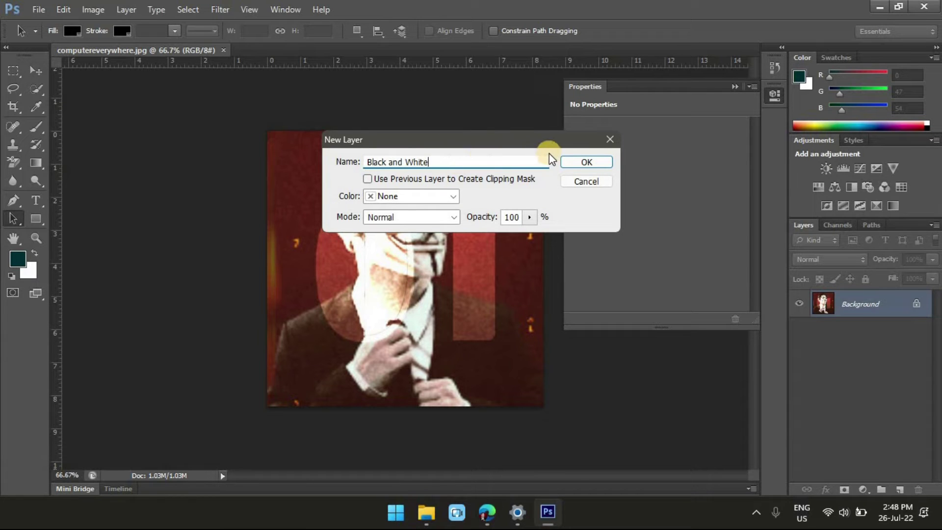
click(577, 159)
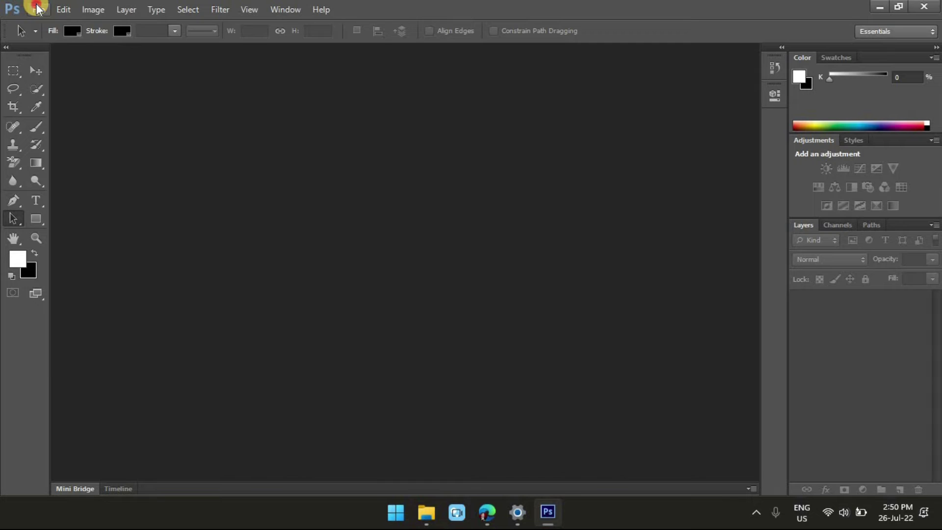
Reopen computereverywhere.jpg from the Desktop
click(38, 9)
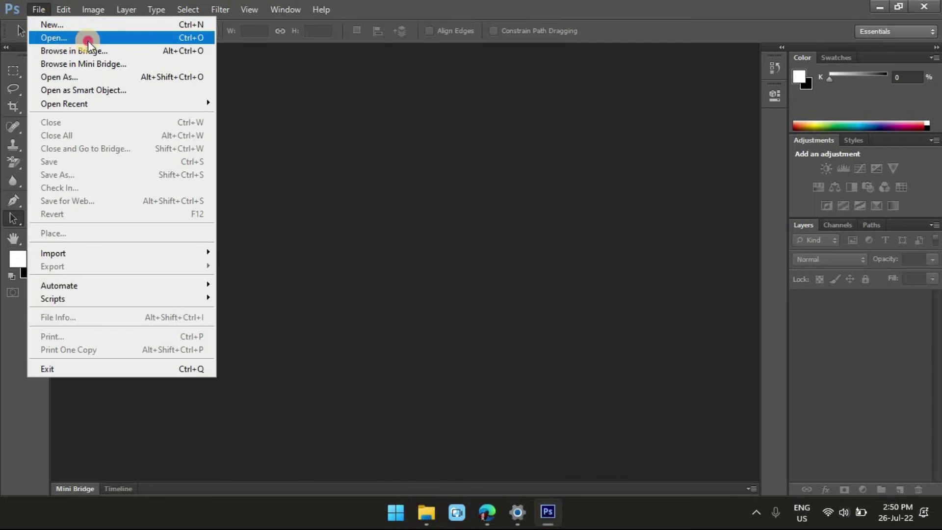
click(87, 38)
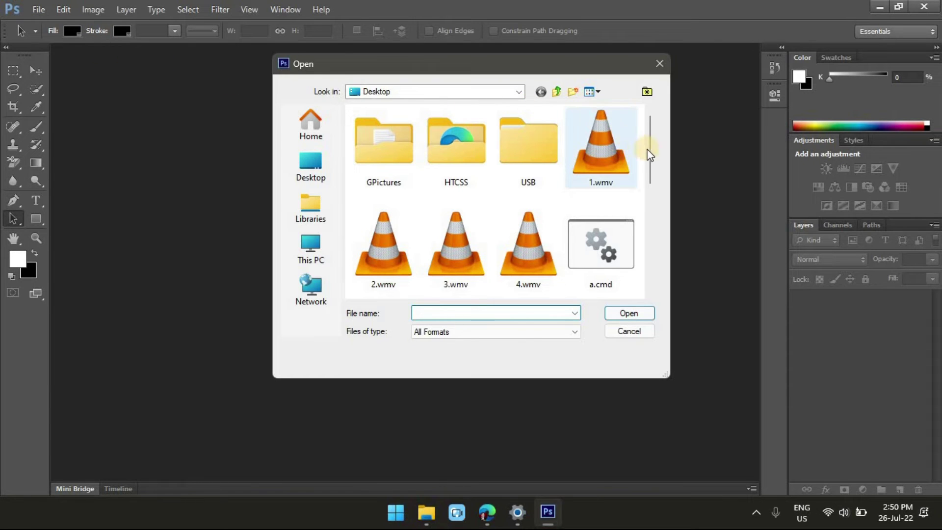
drag(651, 154, 653, 198)
click(525, 222)
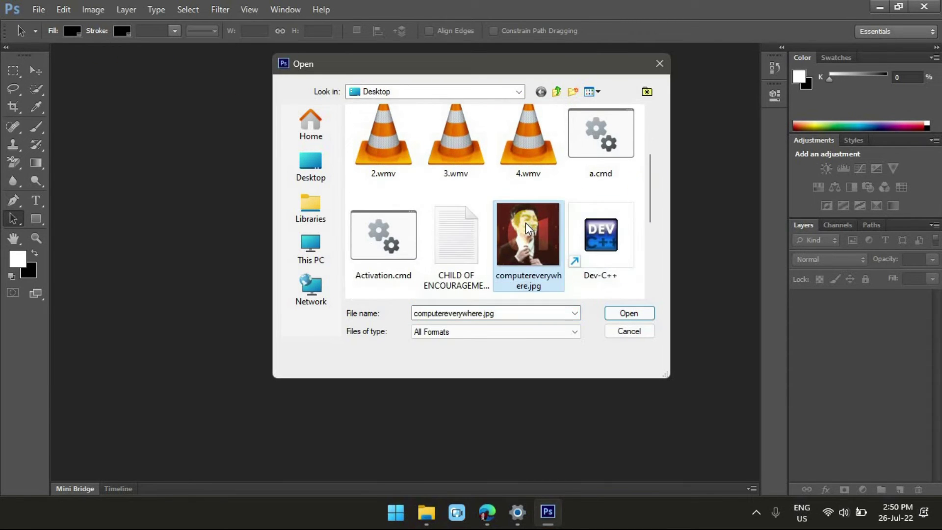
click(629, 313)
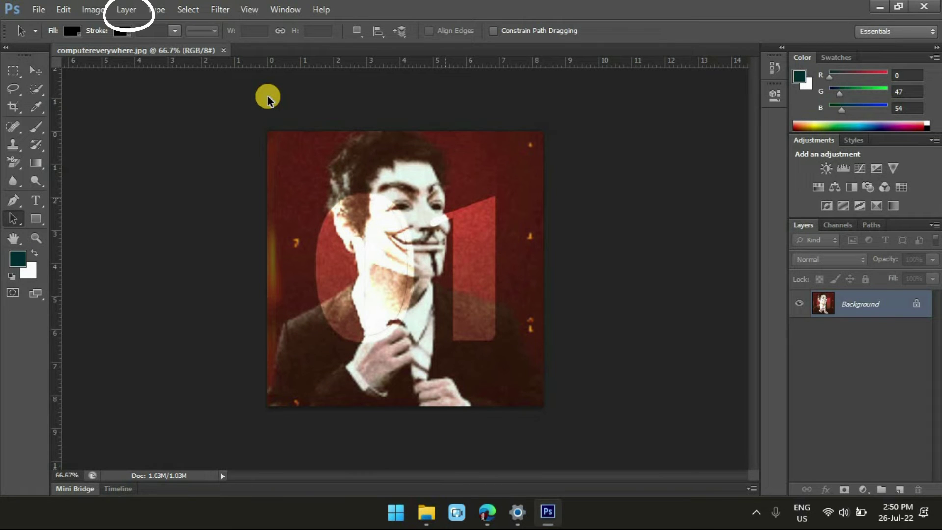
Add a Channel Mixer adjustment layer with Monochrome enabled
click(129, 11)
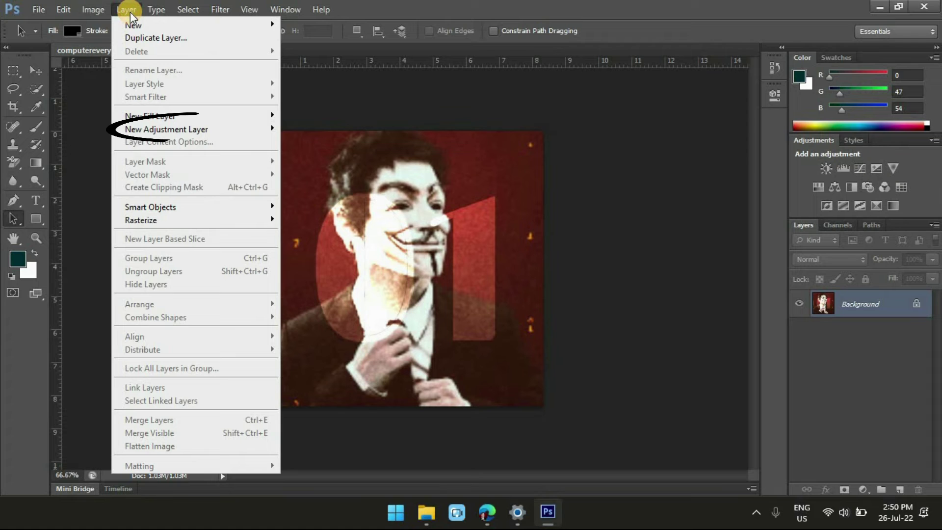
mouse_move(166, 129)
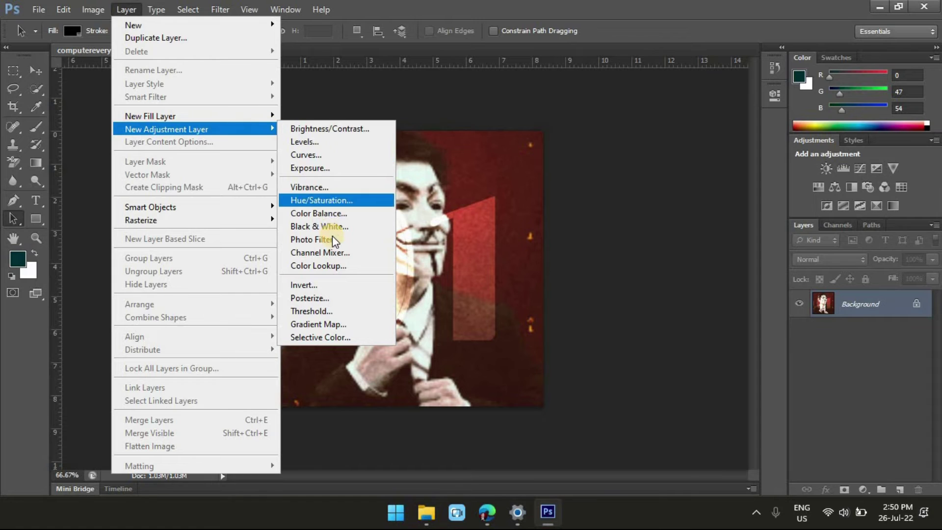
click(321, 252)
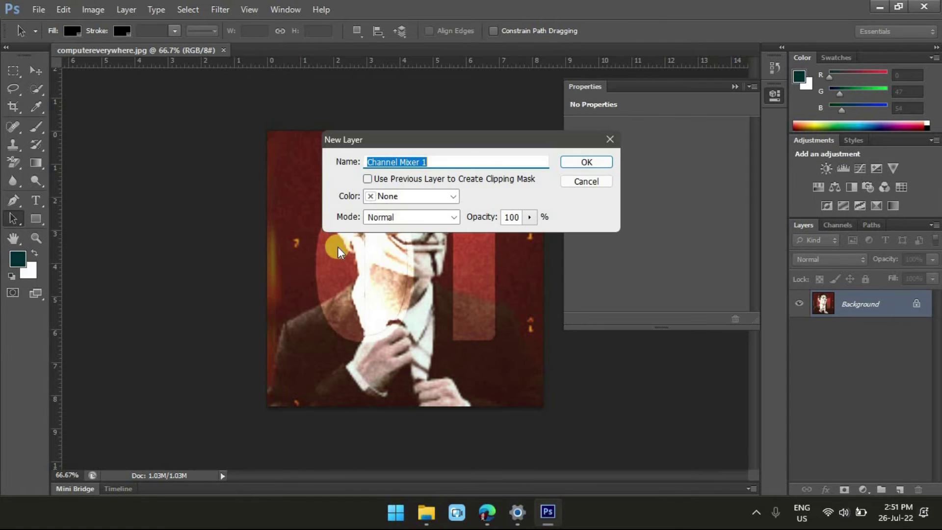
click(604, 162)
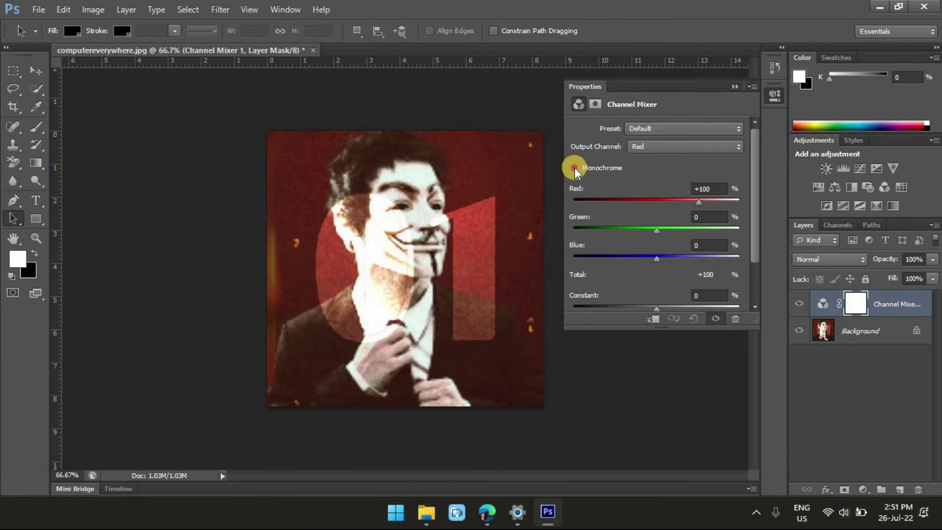
click(574, 168)
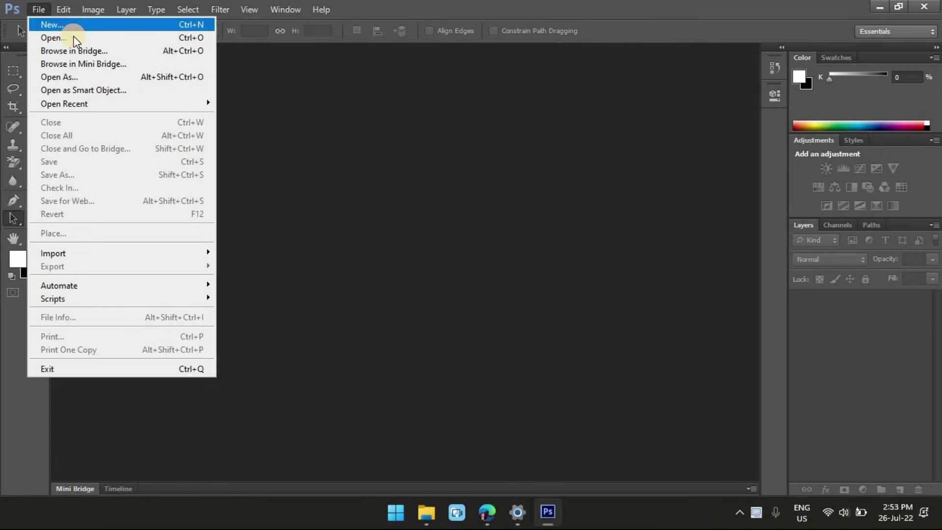
click(85, 39)
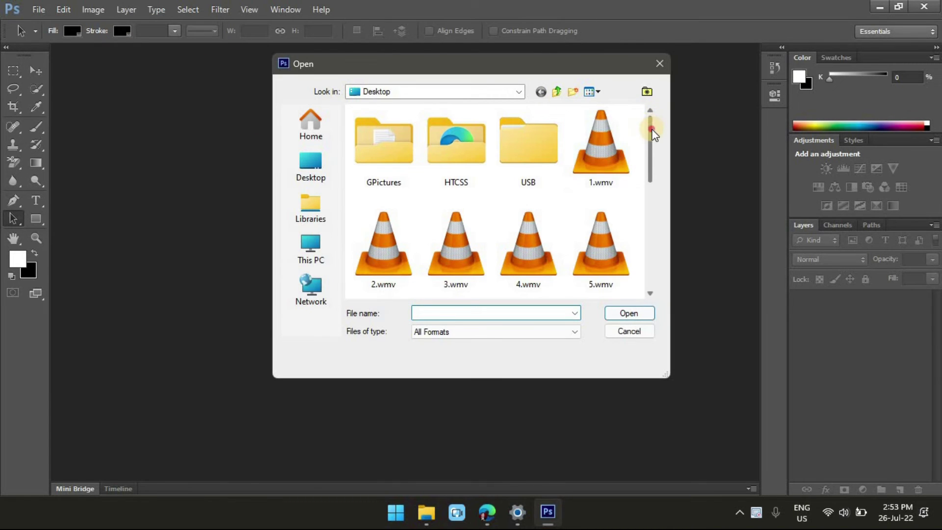
Reopen computereverywhere.jpg
drag(652, 117, 652, 159)
click(611, 246)
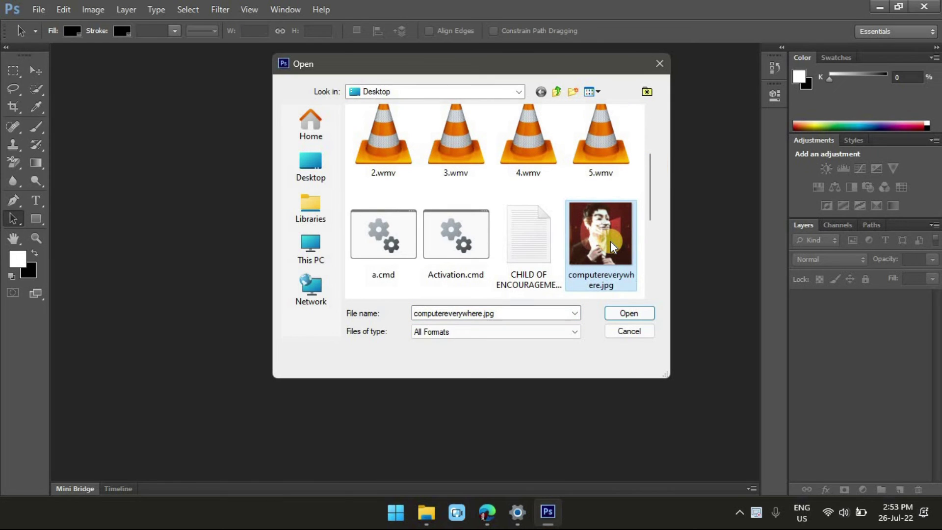
click(648, 311)
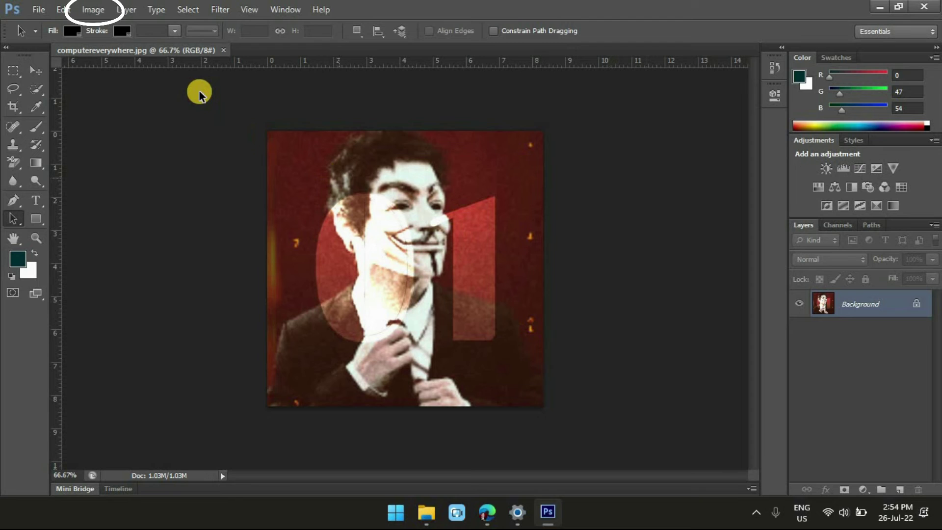
Convert the image to Lab Color and view only its Lightness channel in Channels
click(100, 14)
mouse_move(118, 25)
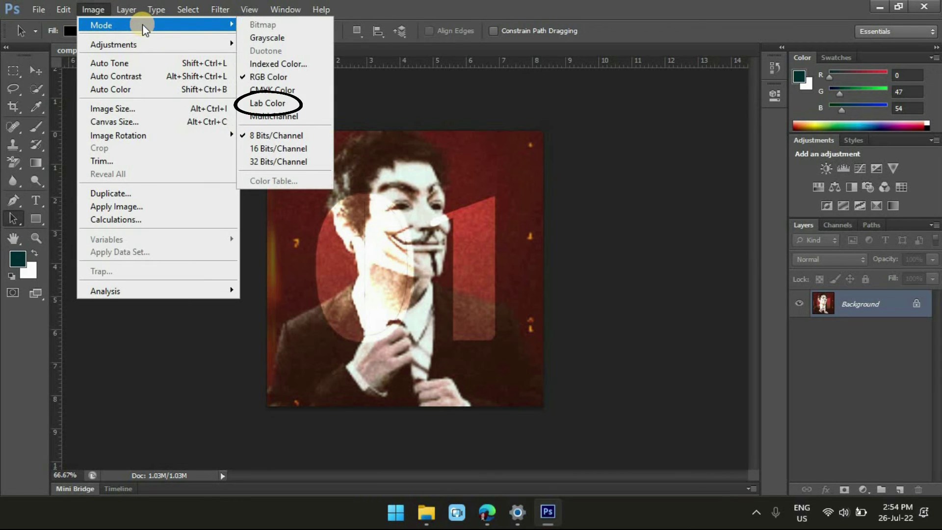
click(266, 102)
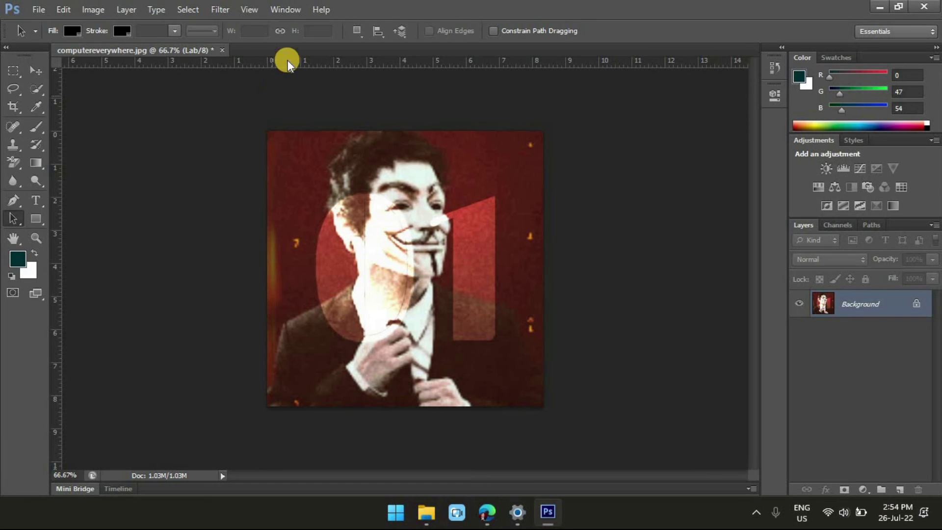
click(288, 10)
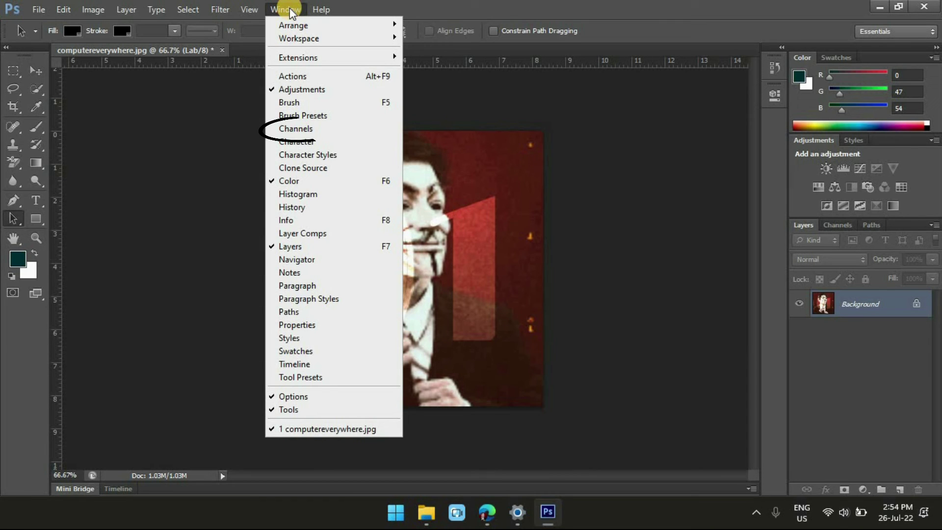
click(307, 128)
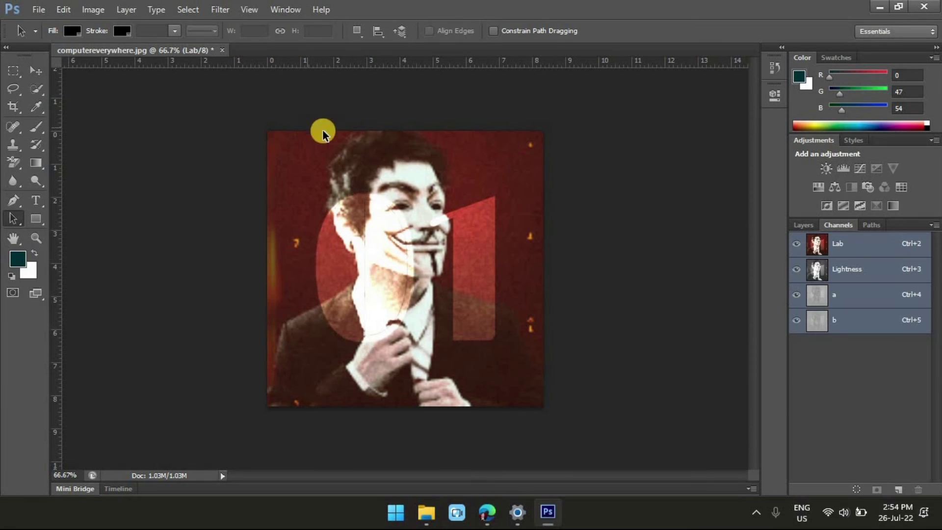
click(853, 277)
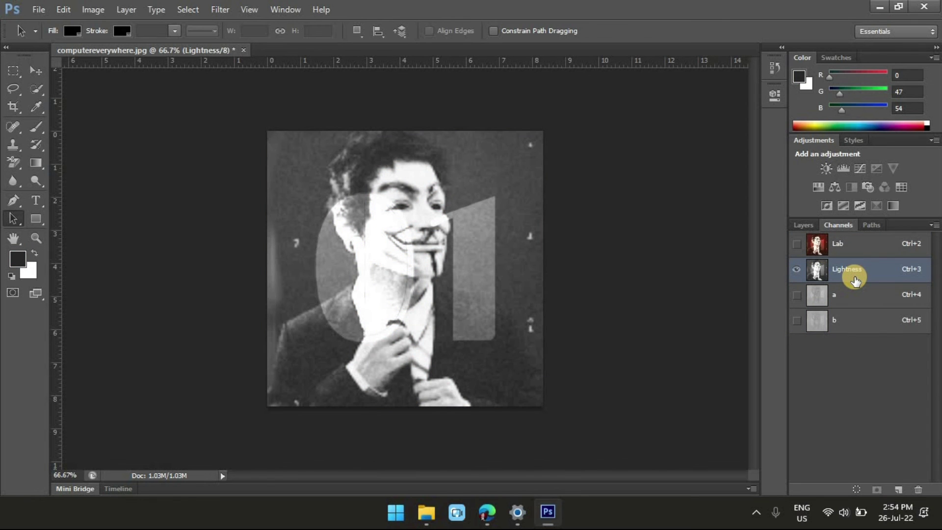